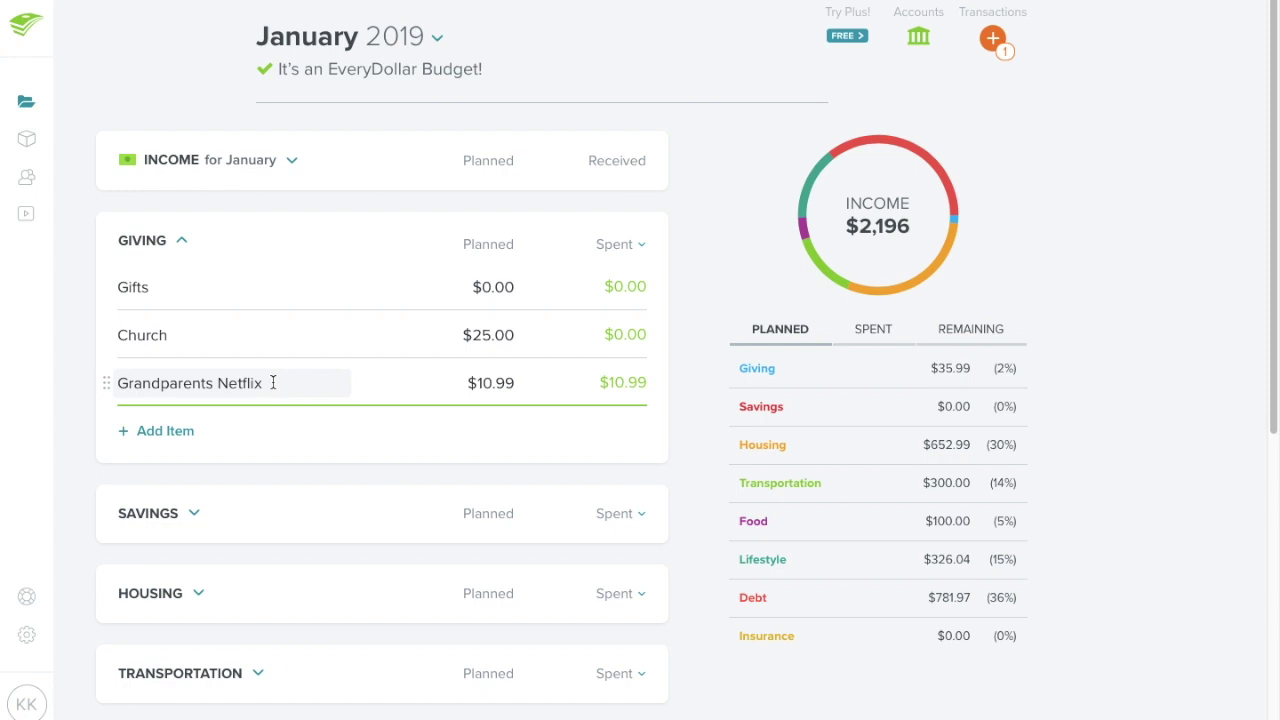
Step: Collapse the Giving group and review the Emergency Fund details in the Savings group
left_click(184, 244)
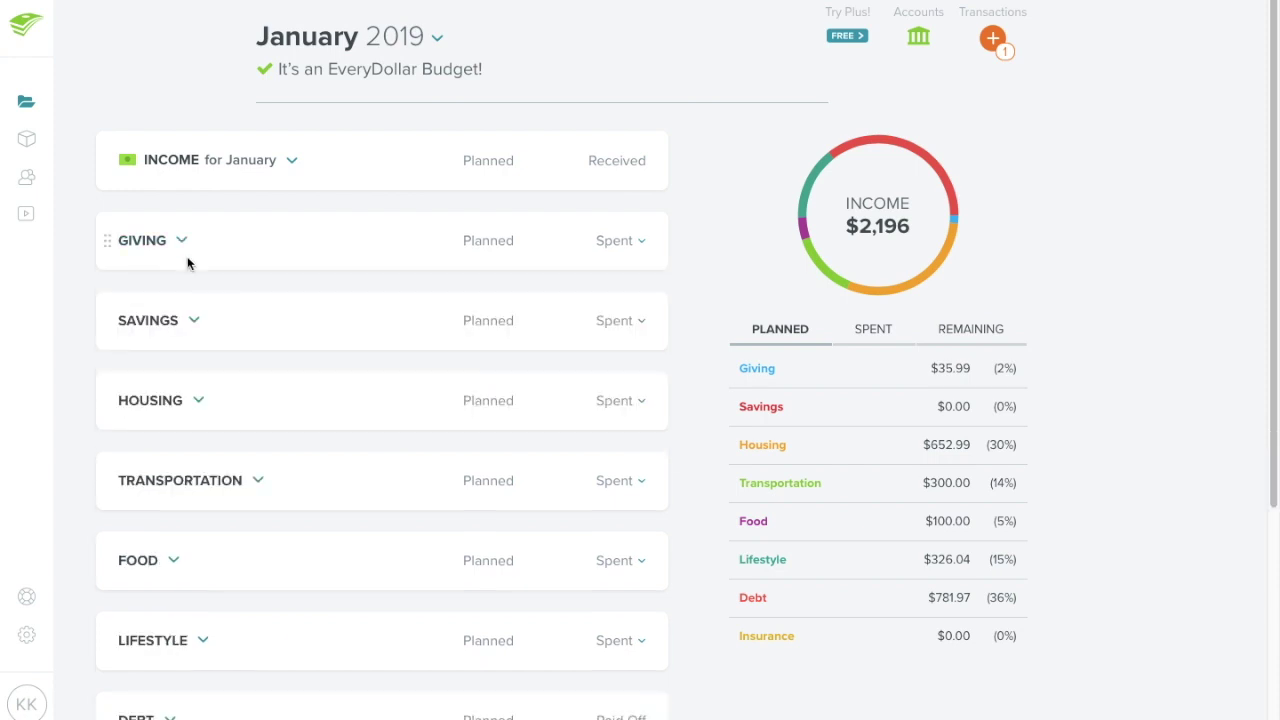
left_click(195, 322)
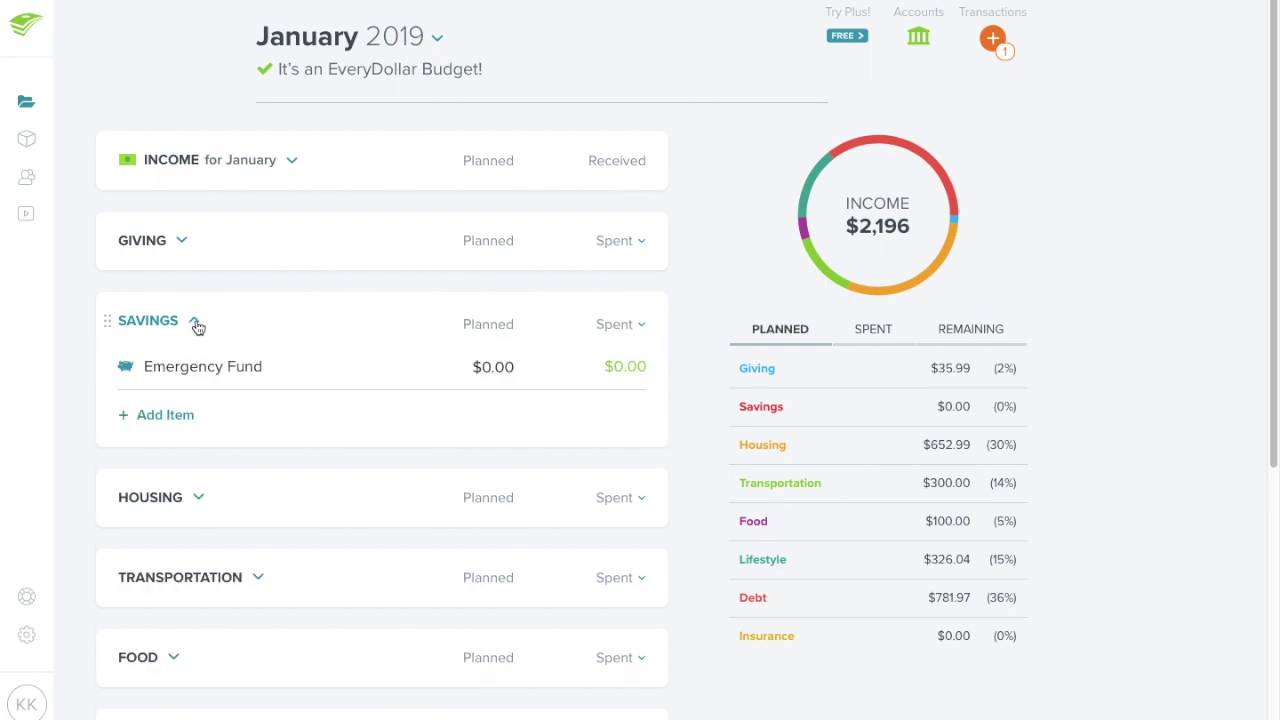
left_click(217, 367)
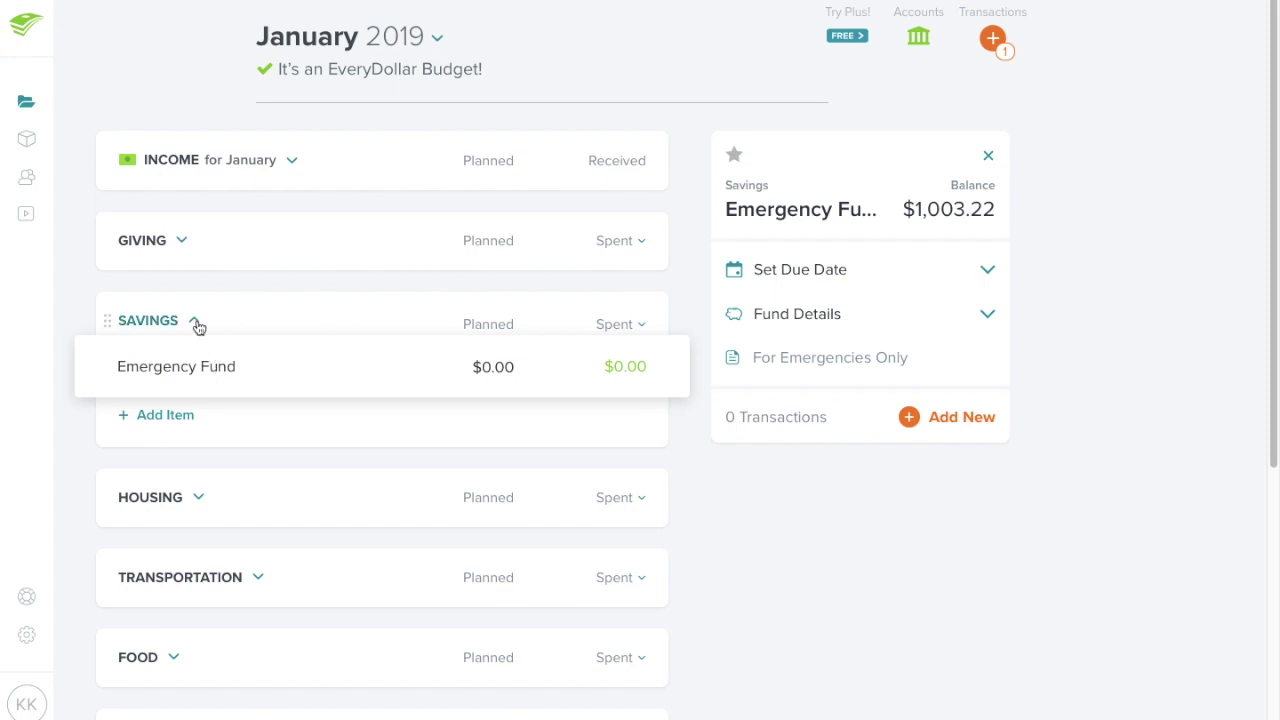
left_click(197, 324)
Step: Delete the Repairs item from the Housing group, confirm the deletion, and collapse the group
left_click(196, 402)
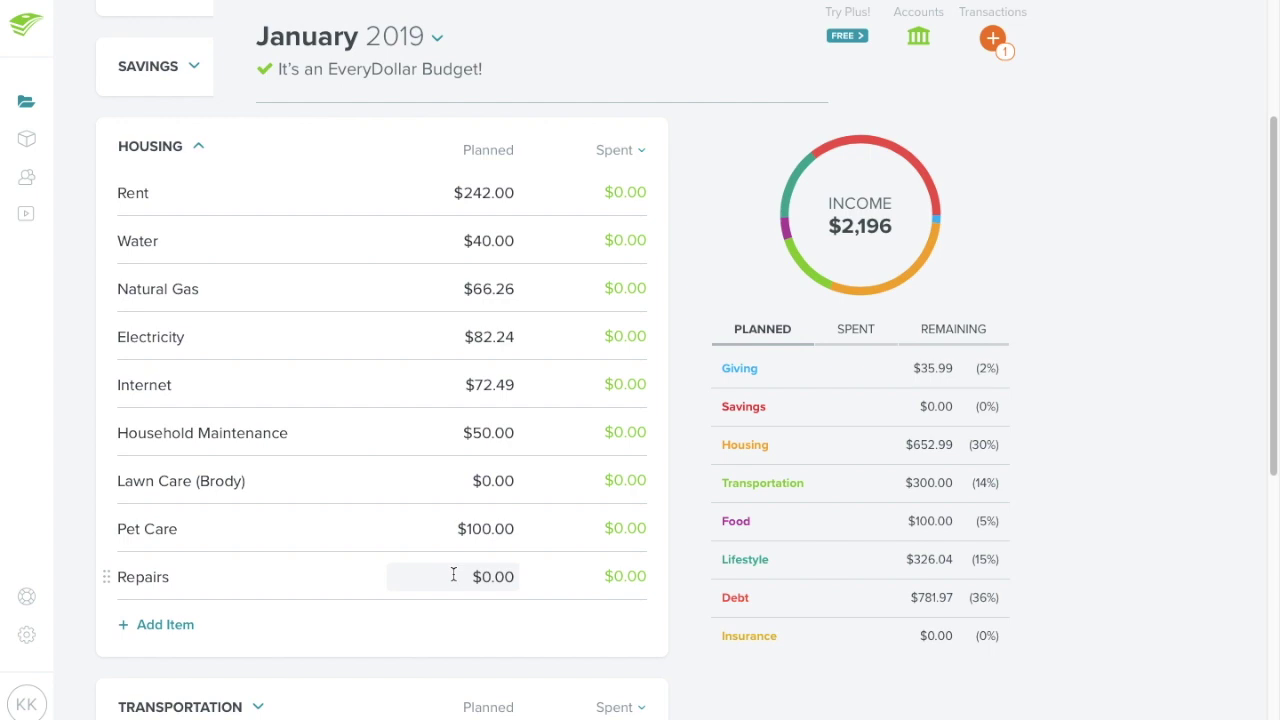
left_click(108, 578)
left_click(88, 577)
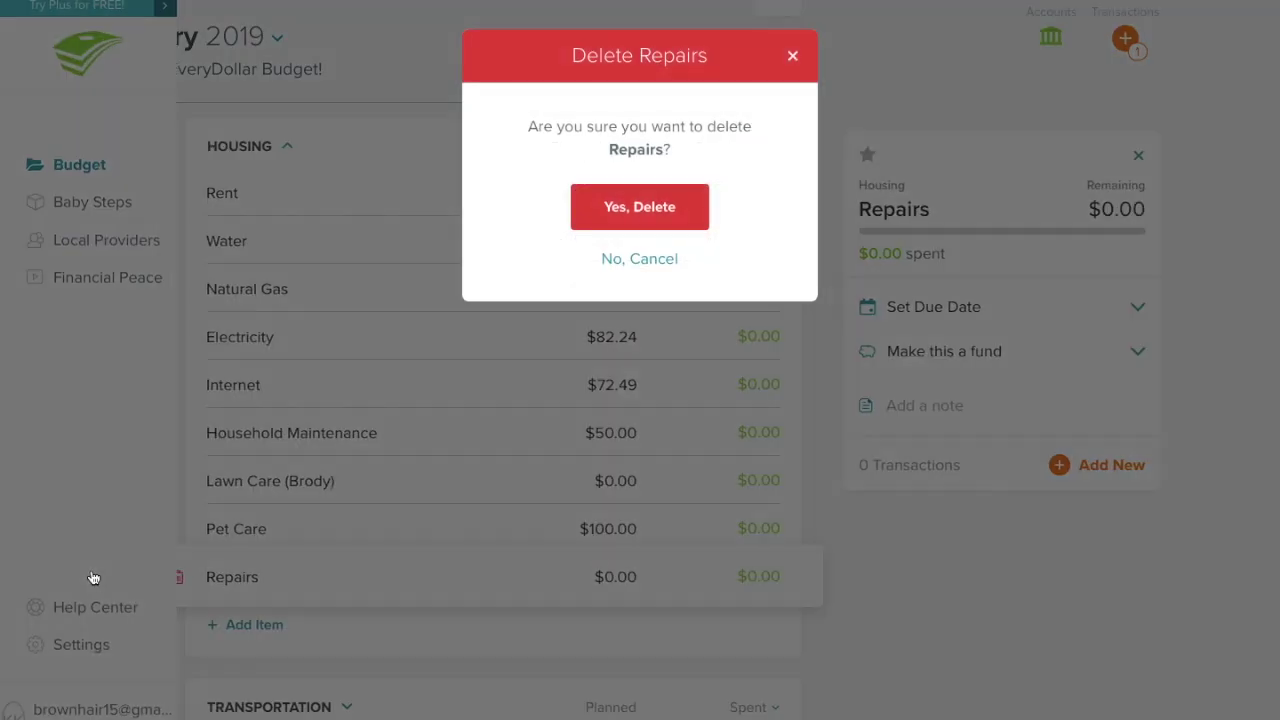
left_click(695, 210)
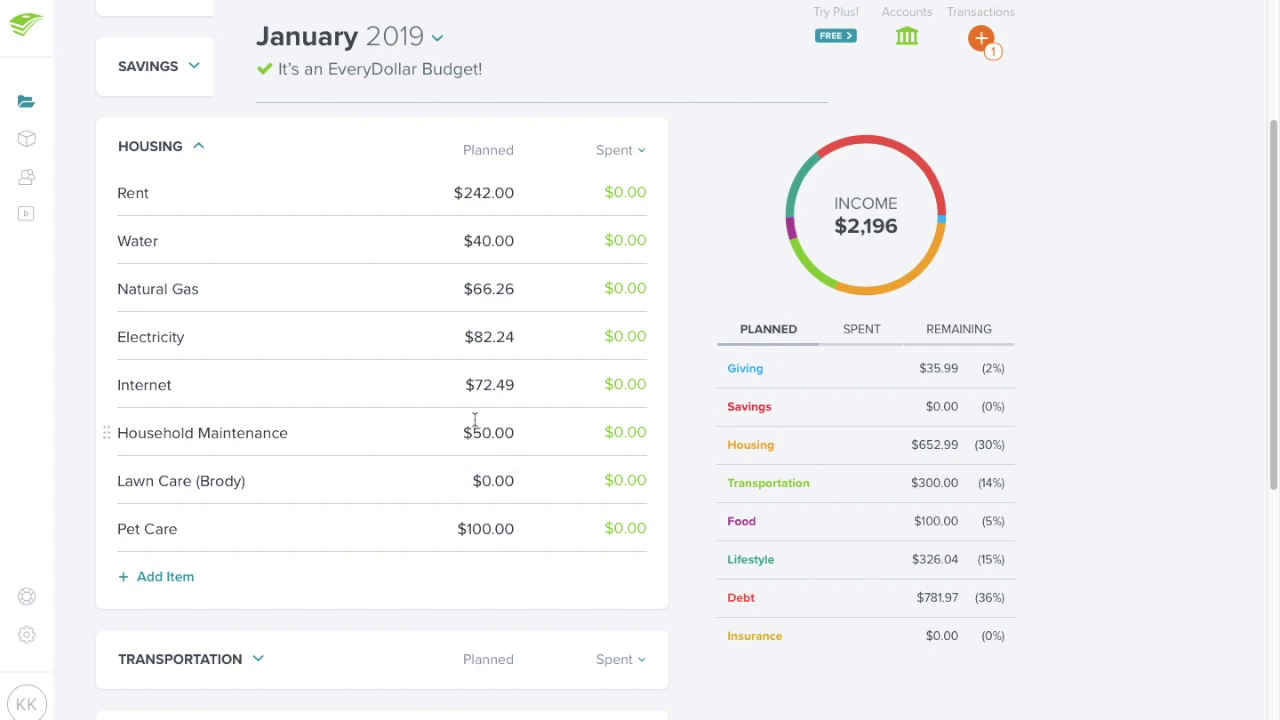
left_click(198, 146)
Step: Review the planned items in the Transportation and Food groups, collapsing each group after viewing it
left_click(256, 228)
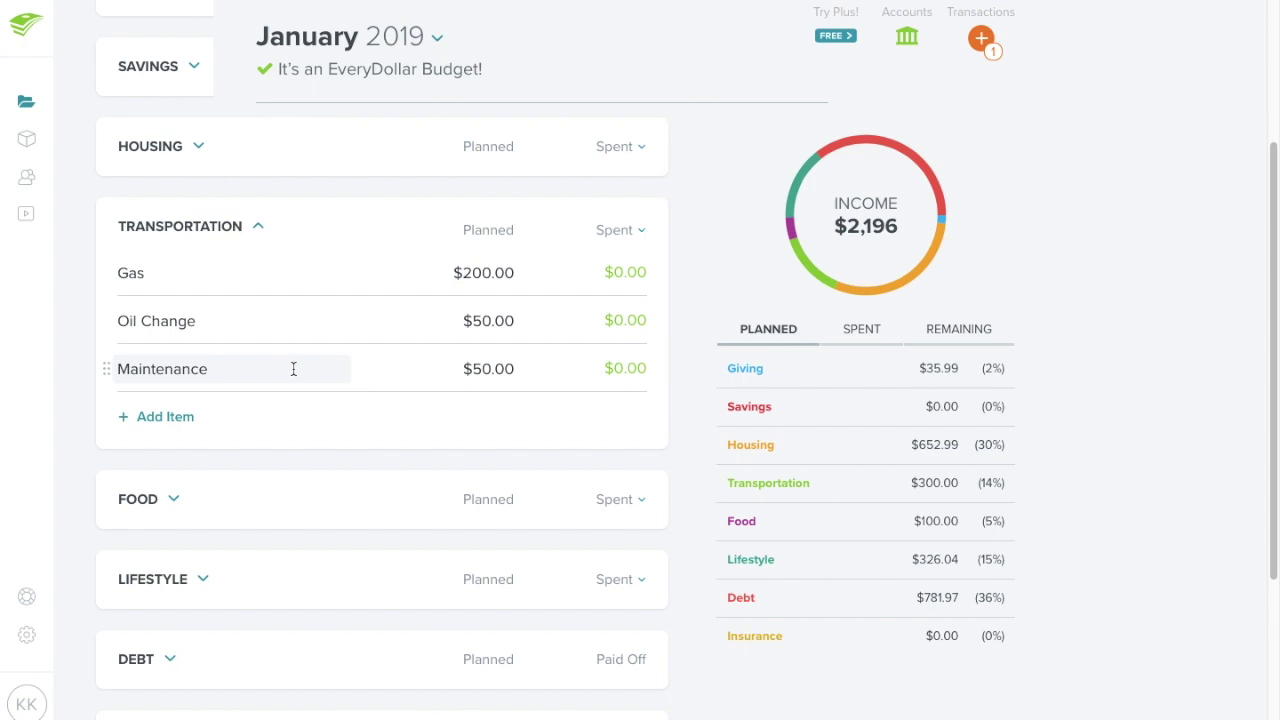
left_click(259, 230)
left_click(177, 308)
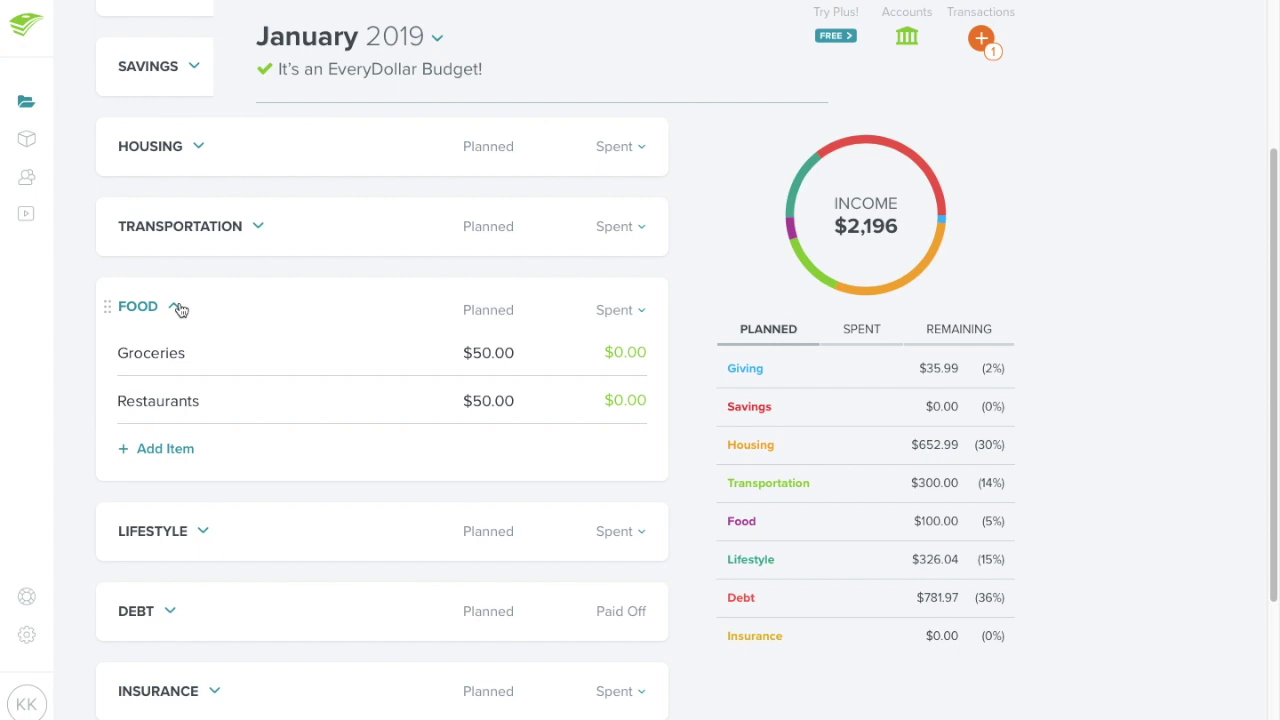
left_click(179, 309)
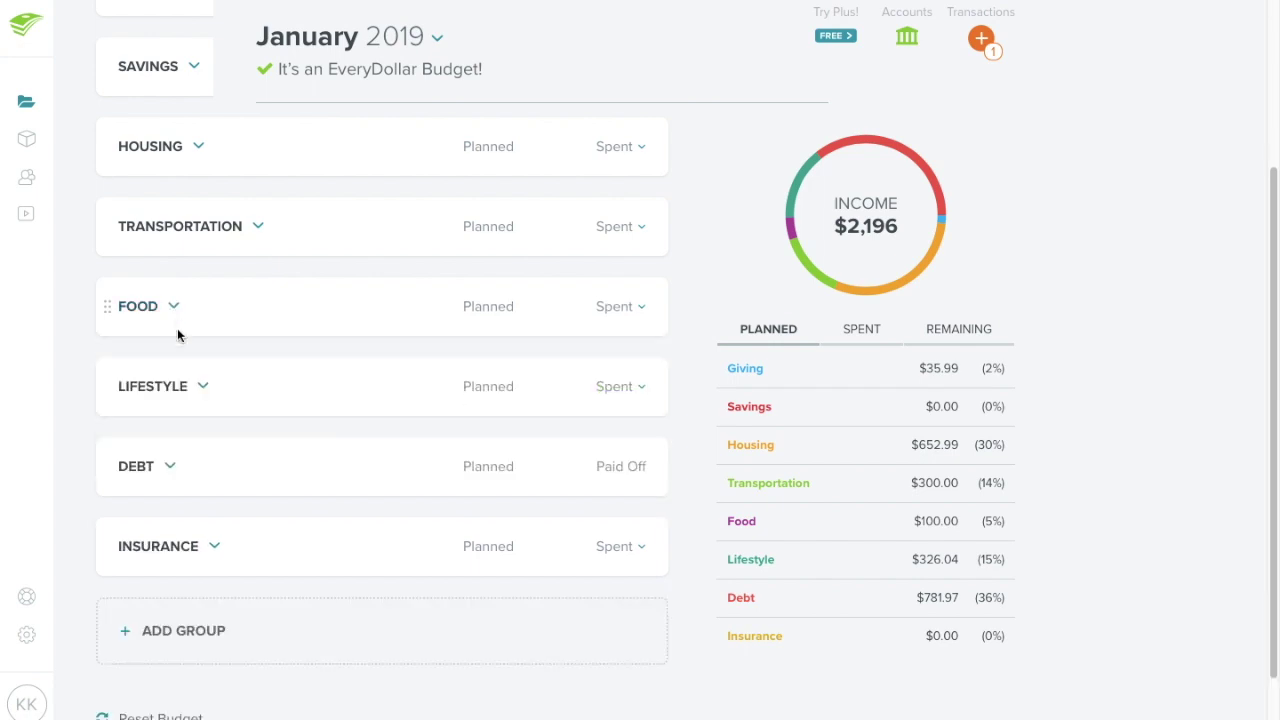
Step: Set the planned amount for Hair & Beauty in the Lifestyle group to $100.00
left_click(203, 390)
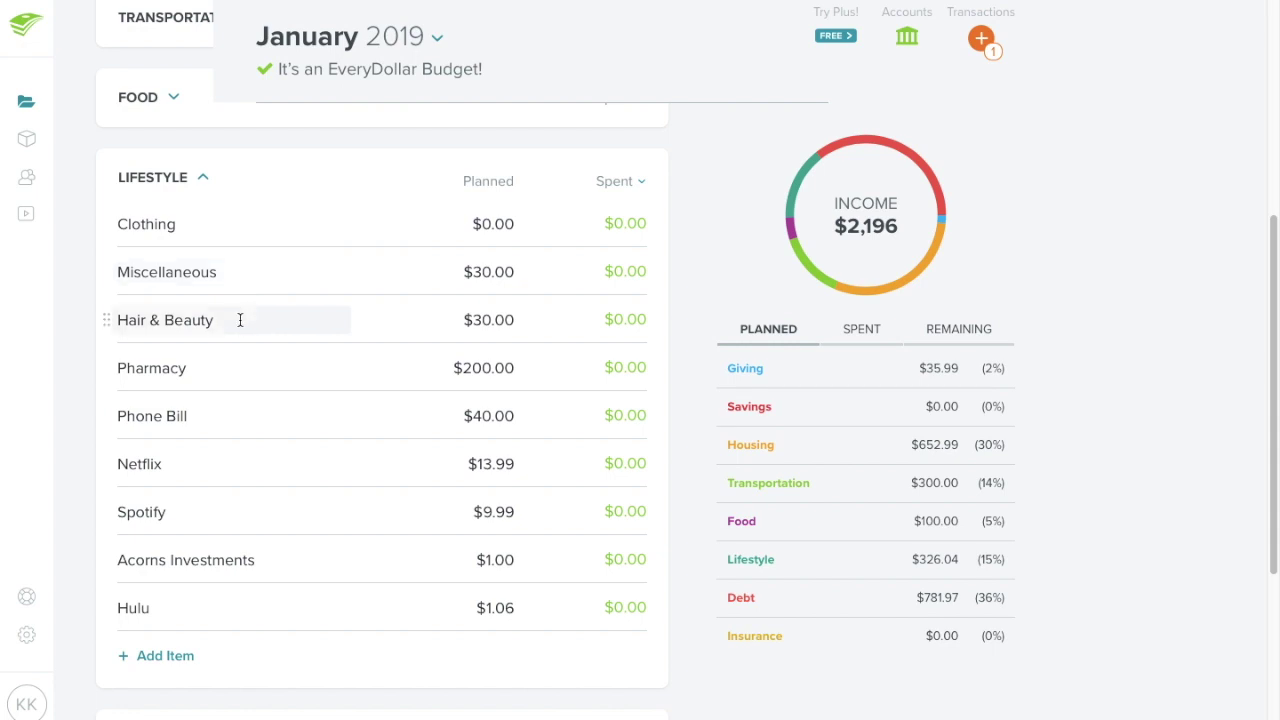
left_click(511, 320)
key("BackSpace")
key("BackSpace")
key("BackSpace")
key("BackSpace")
key("BackSpace")
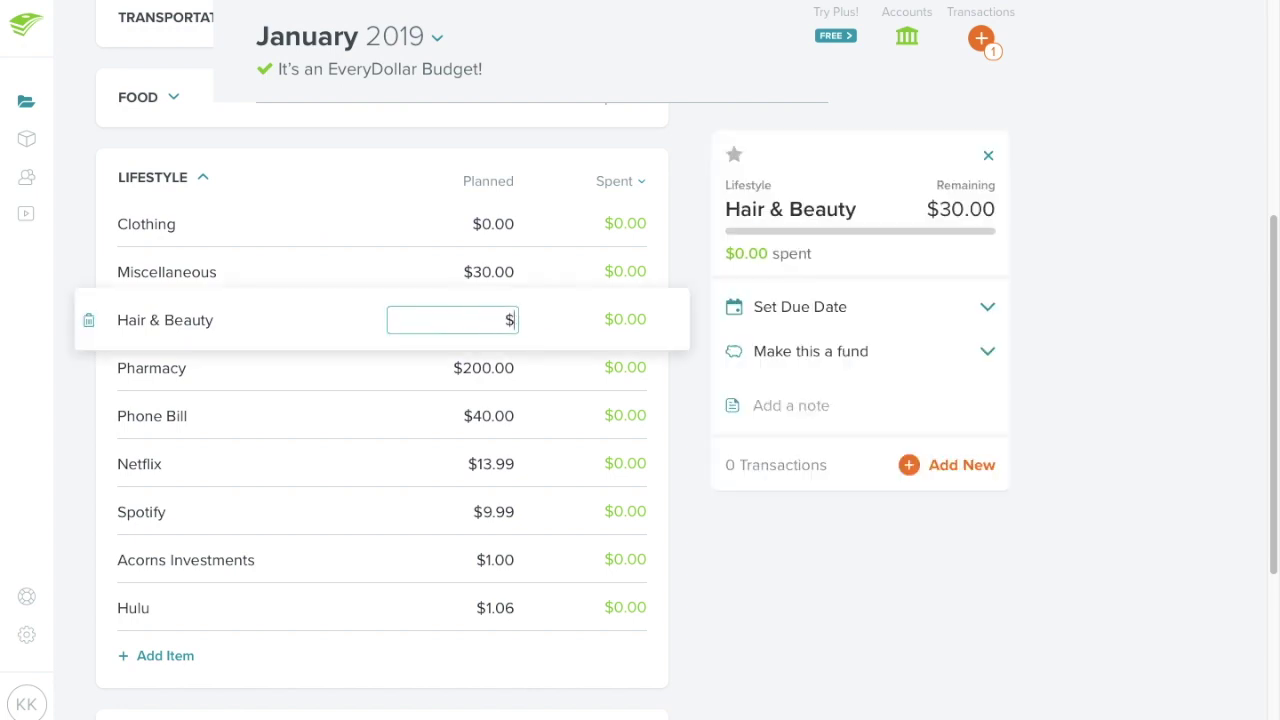
type("100.00")
left_click(377, 368)
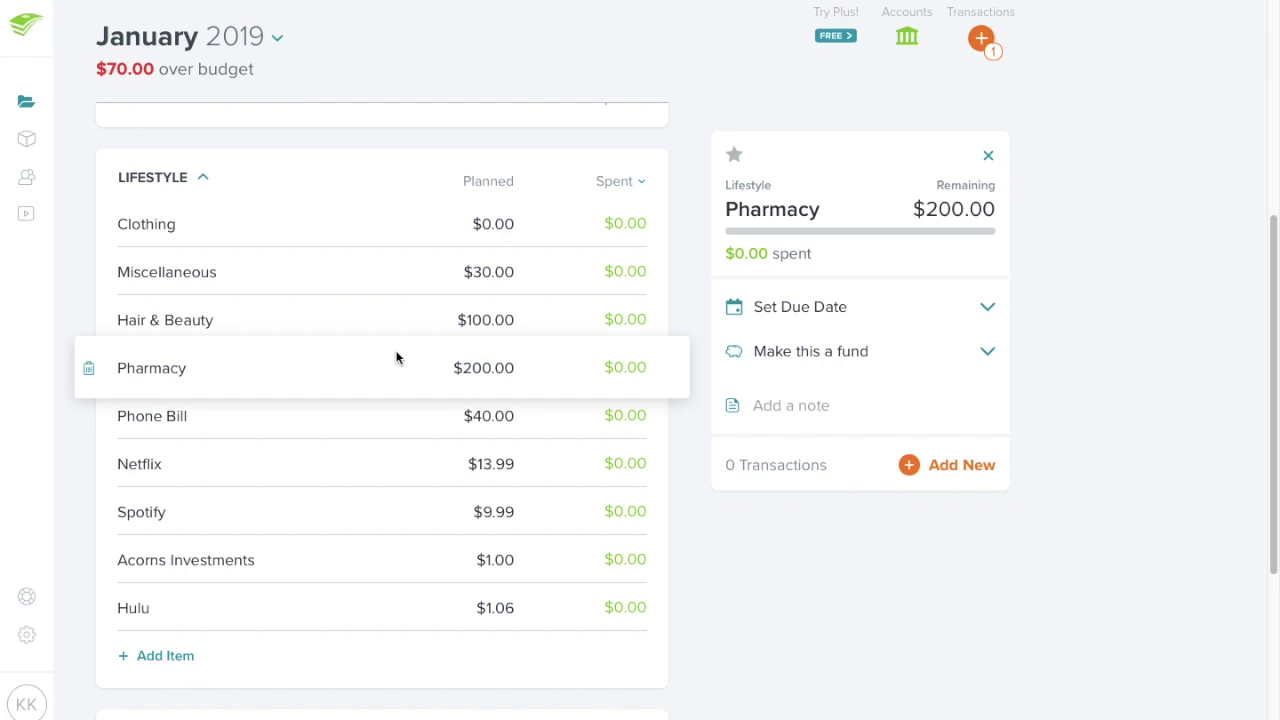
Step: Rename the Pharmacy item in the Lifestyle group to Medical
left_click(189, 370)
key("BackSpace")
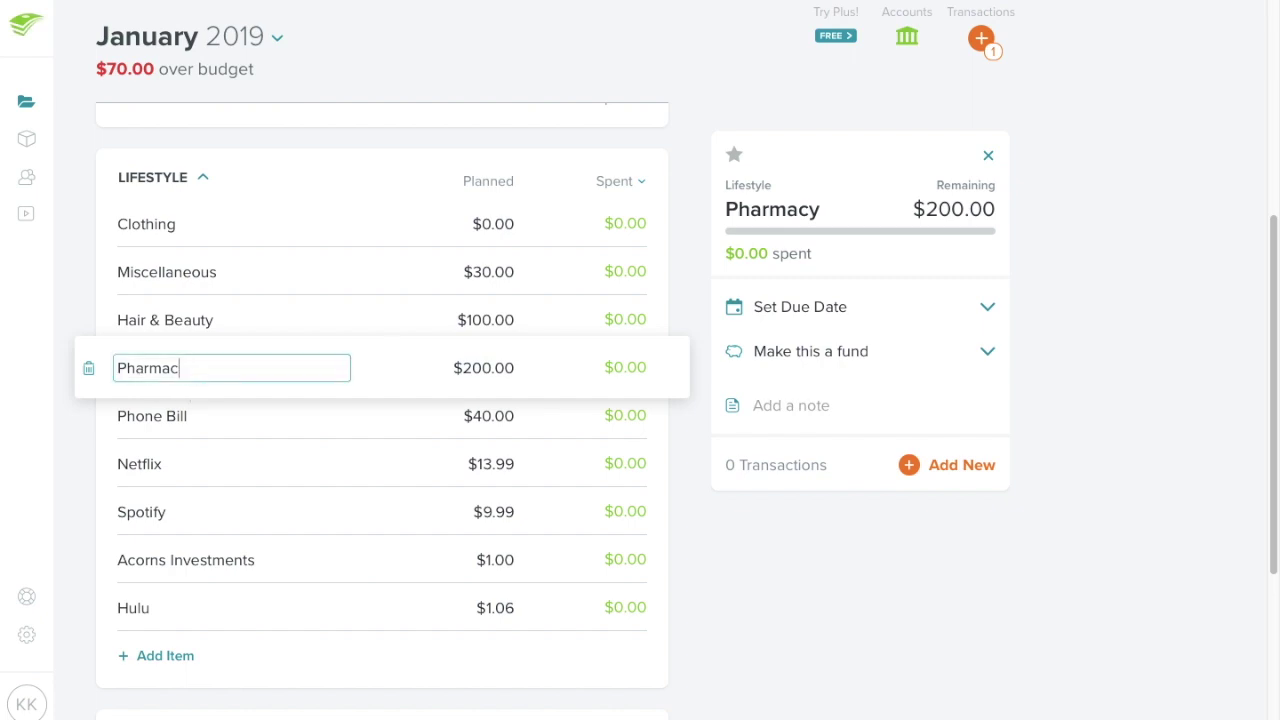
key("BackSpace")
key("BackSpace")
key("BackSpace")
key("BackSpace")
key("BackSpace")
key("BackSpace")
key("BackSpace")
type("Medical")
left_click(394, 369)
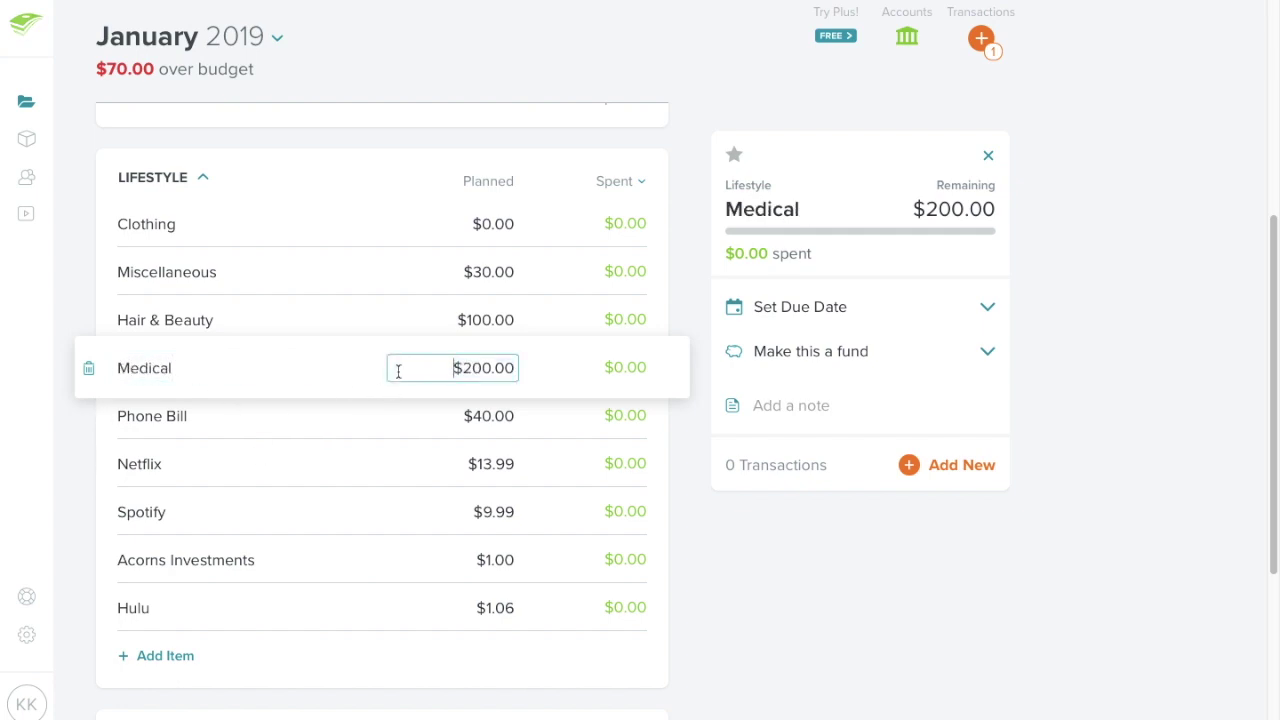
left_click(359, 378)
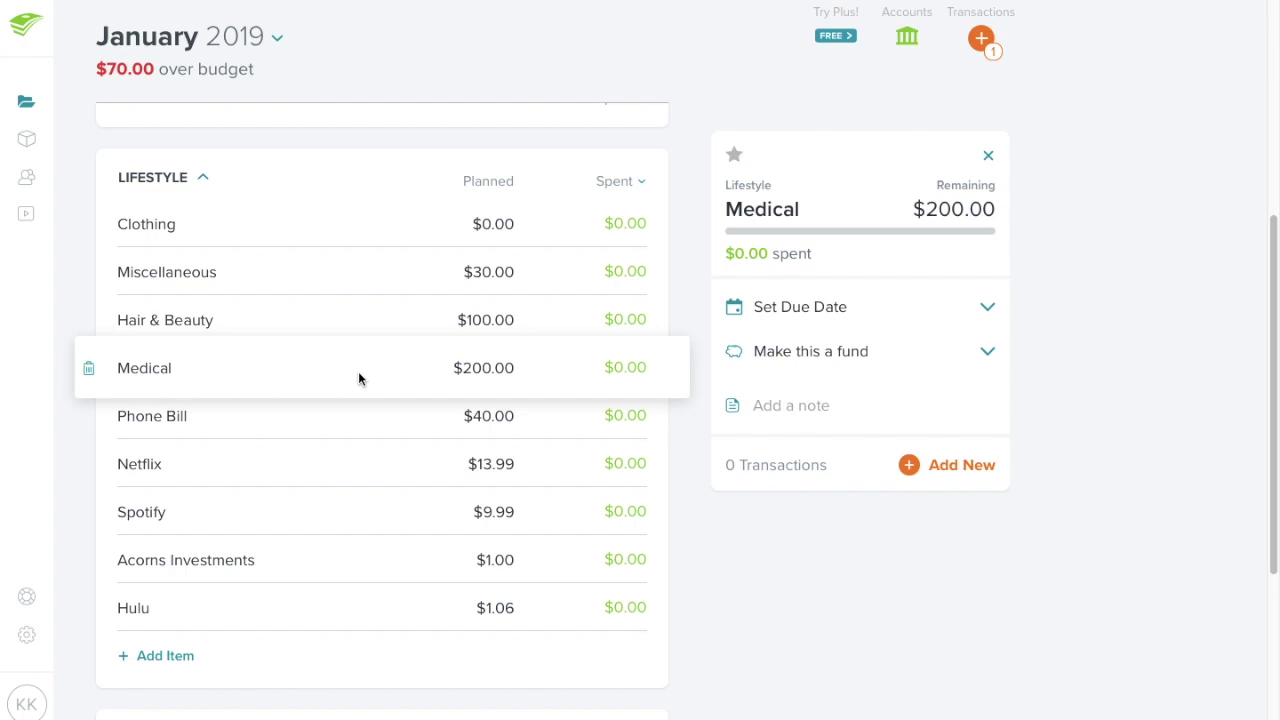
Step: Review the Phone Bill, Netflix, Spotify, Acorns Investments and Hulu items, and collapse the Lifestyle group
left_click(371, 417)
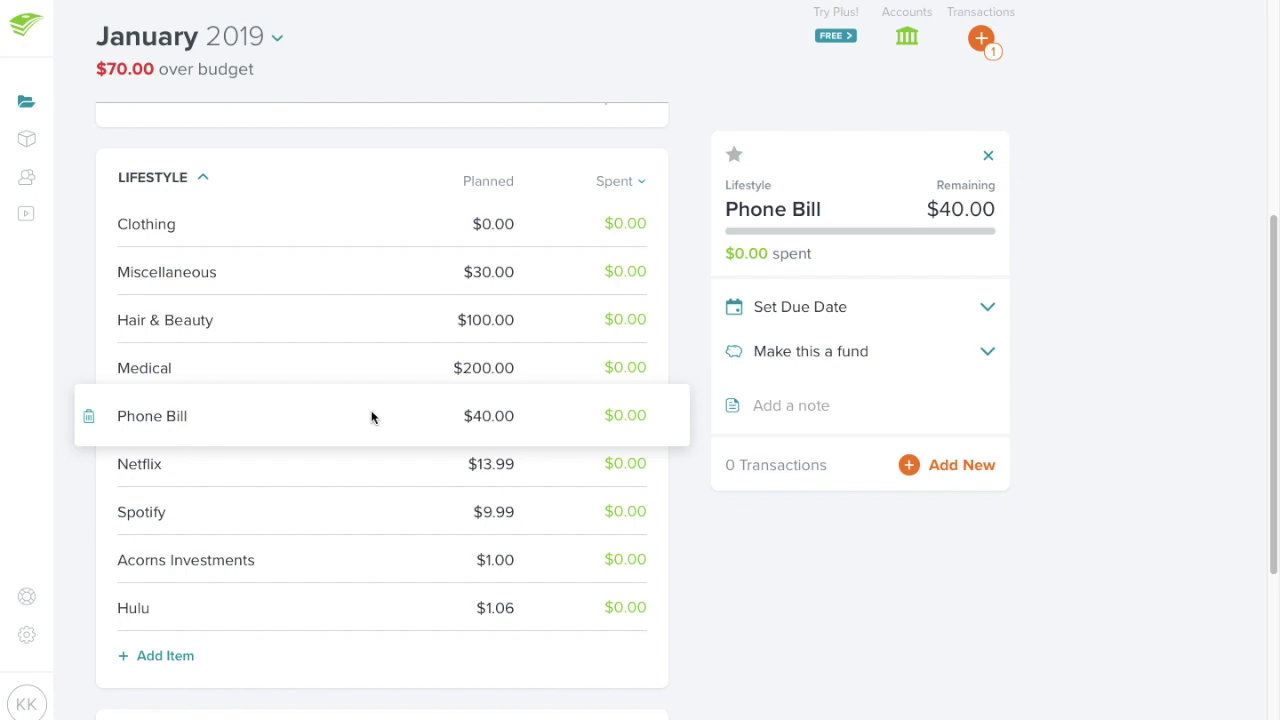
left_click(381, 471)
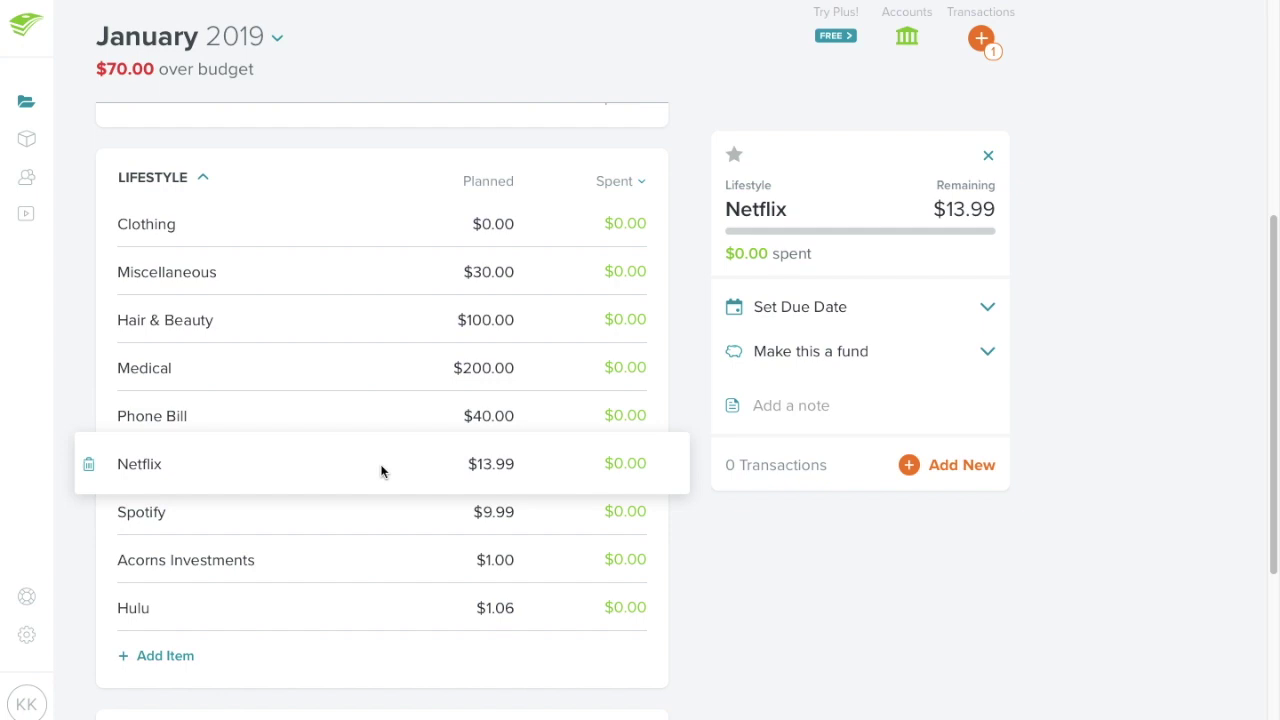
left_click(357, 527)
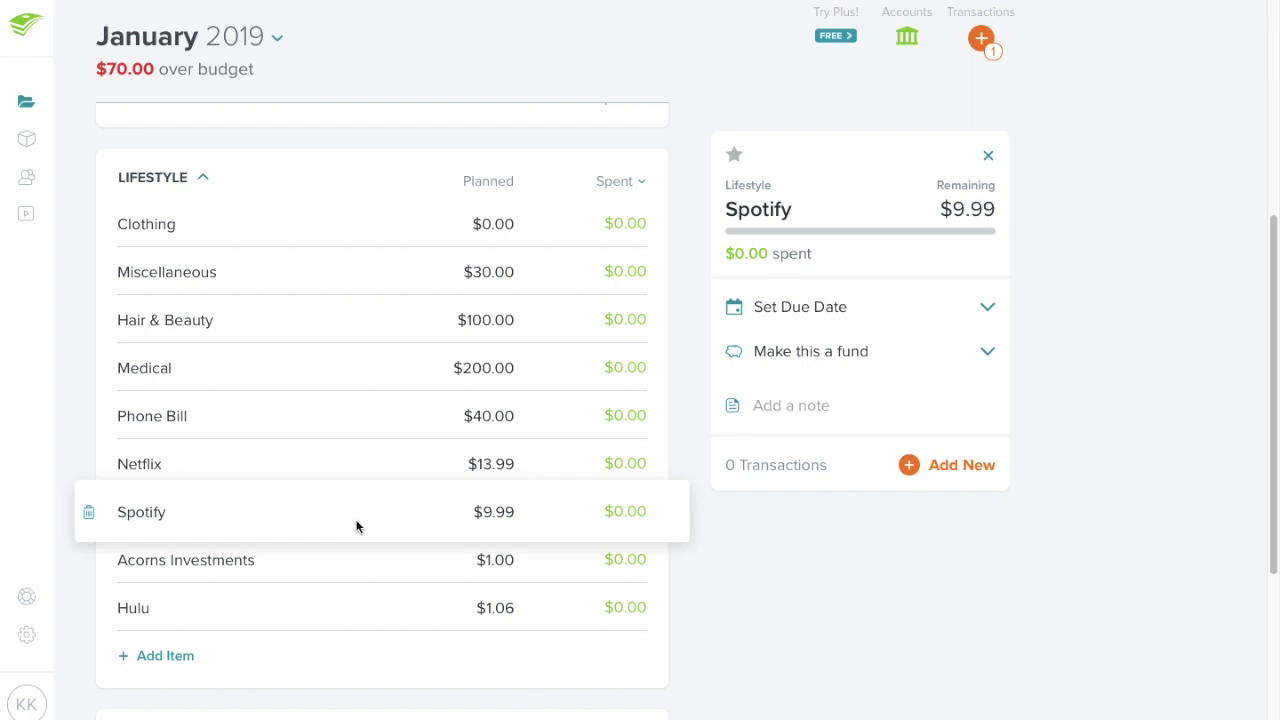
left_click(368, 568)
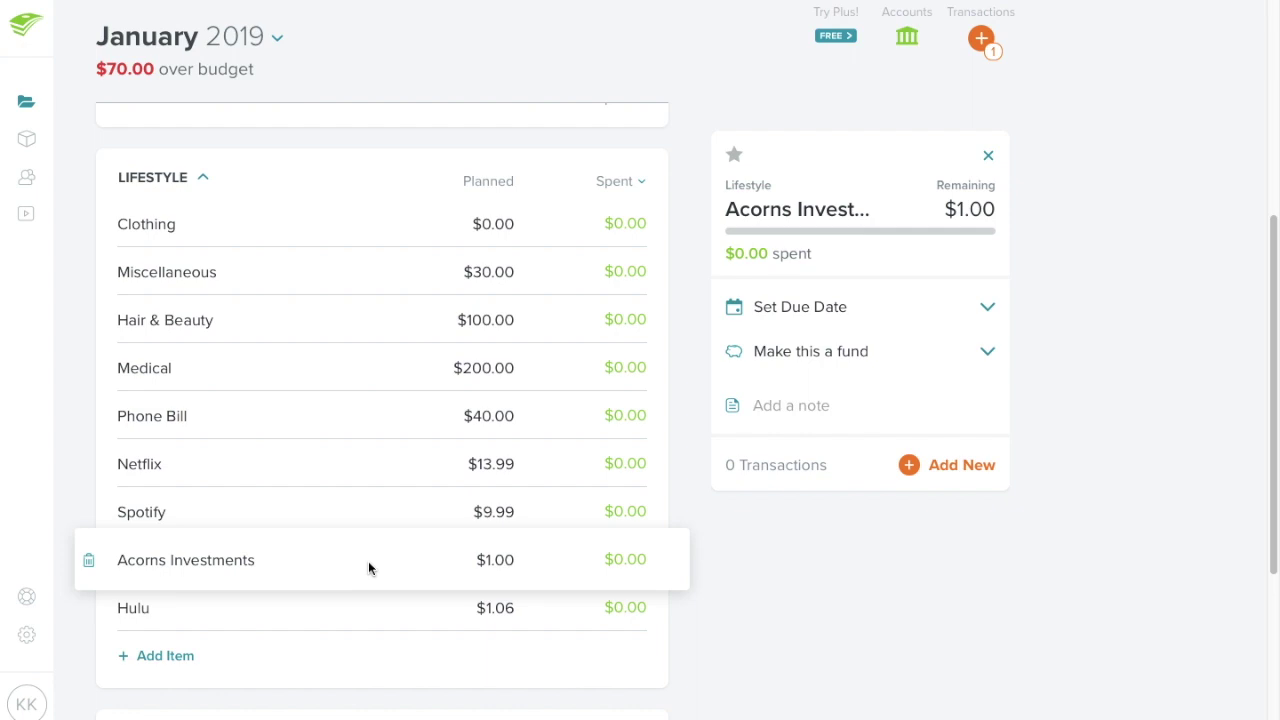
left_click(354, 610)
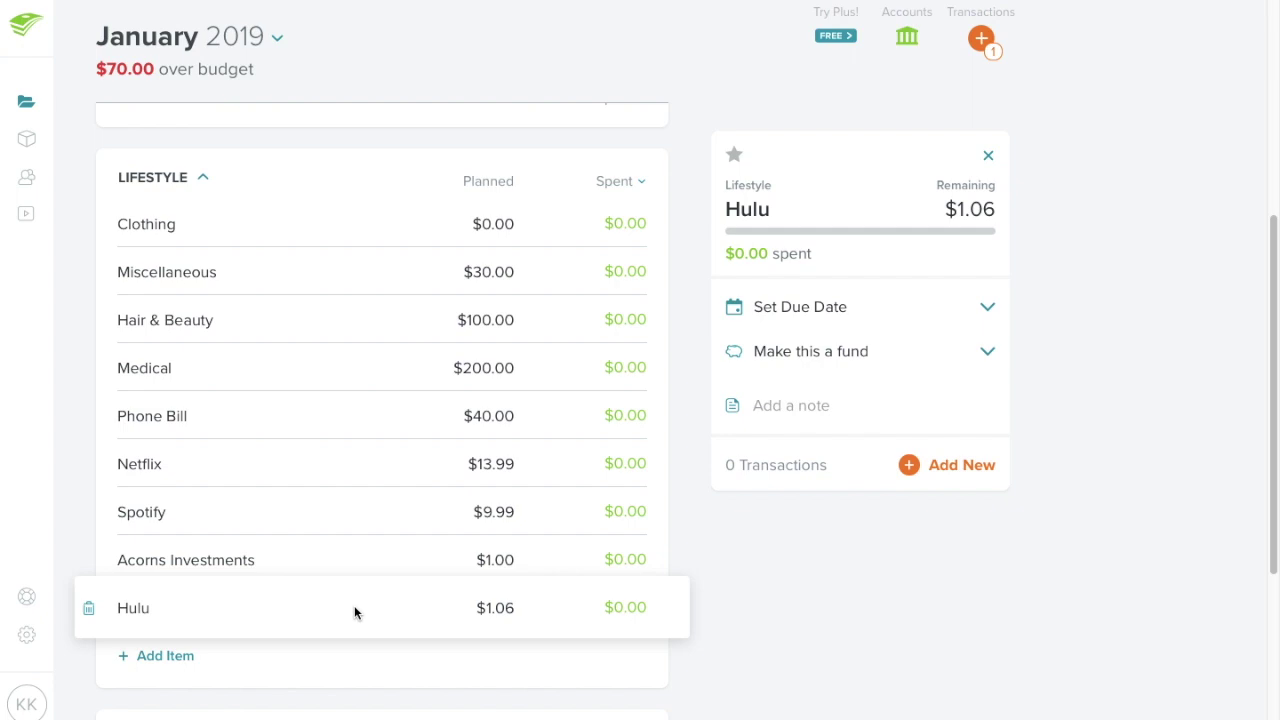
left_click(205, 180)
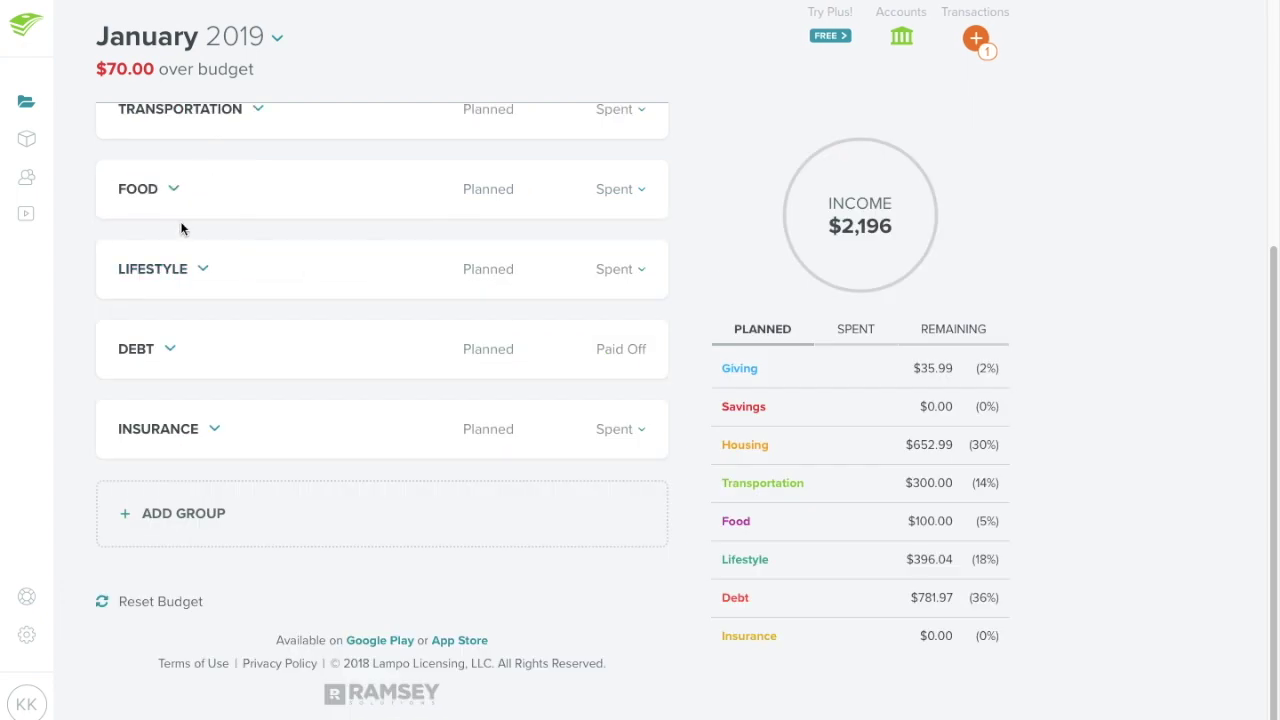
Step: Clear the planned amount for Student Loan 3 in the Debt group
left_click(171, 352)
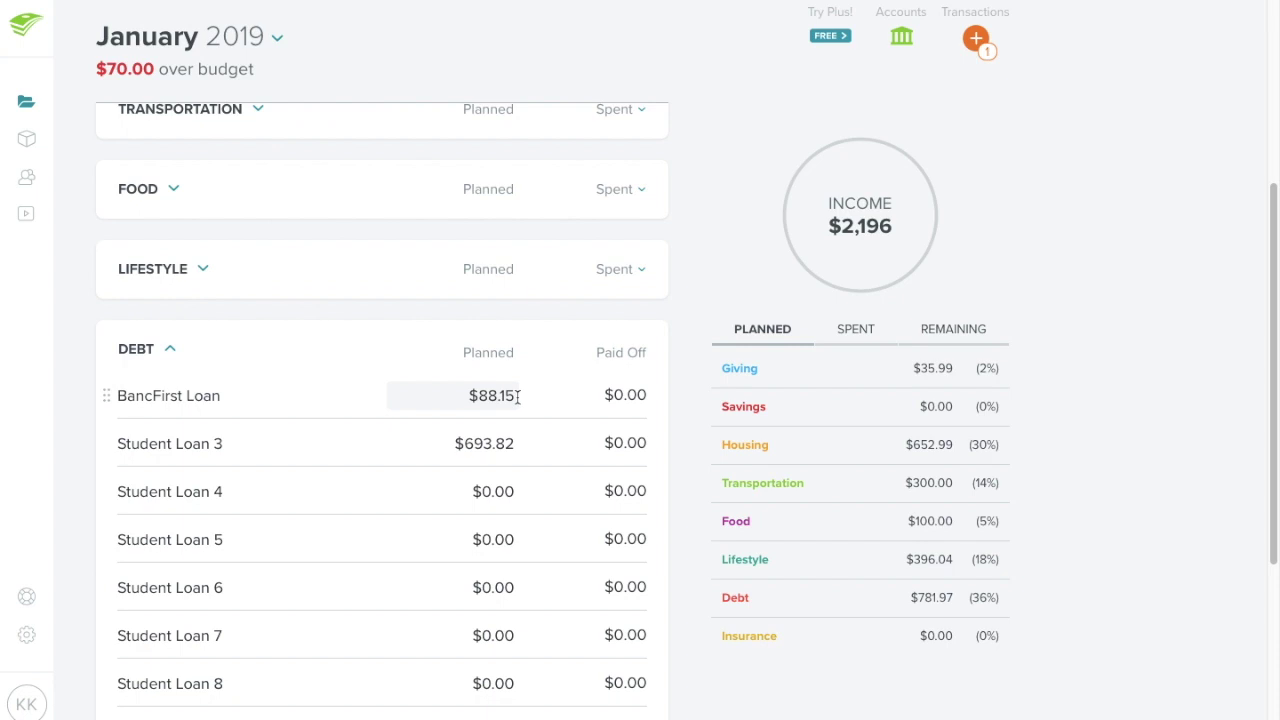
left_click(404, 440)
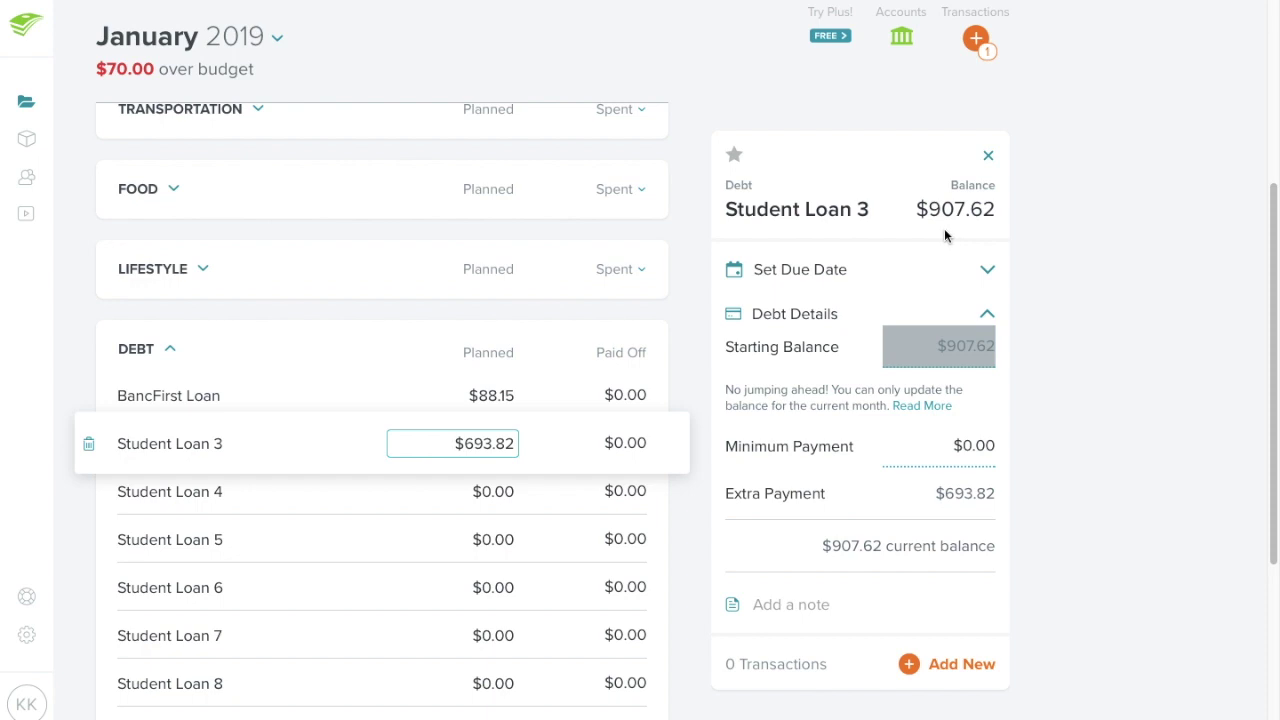
left_click(514, 447)
key("BackSpace")
key("BackSpace")
key("BackSpace")
key("BackSpace")
key("BackSpace")
key("BackSpace")
key("BackSpace")
key("Tab")
Step: Set the planned amount for Student Loan 3 to $623.82 and collapse the Debt group
left_click(513, 443)
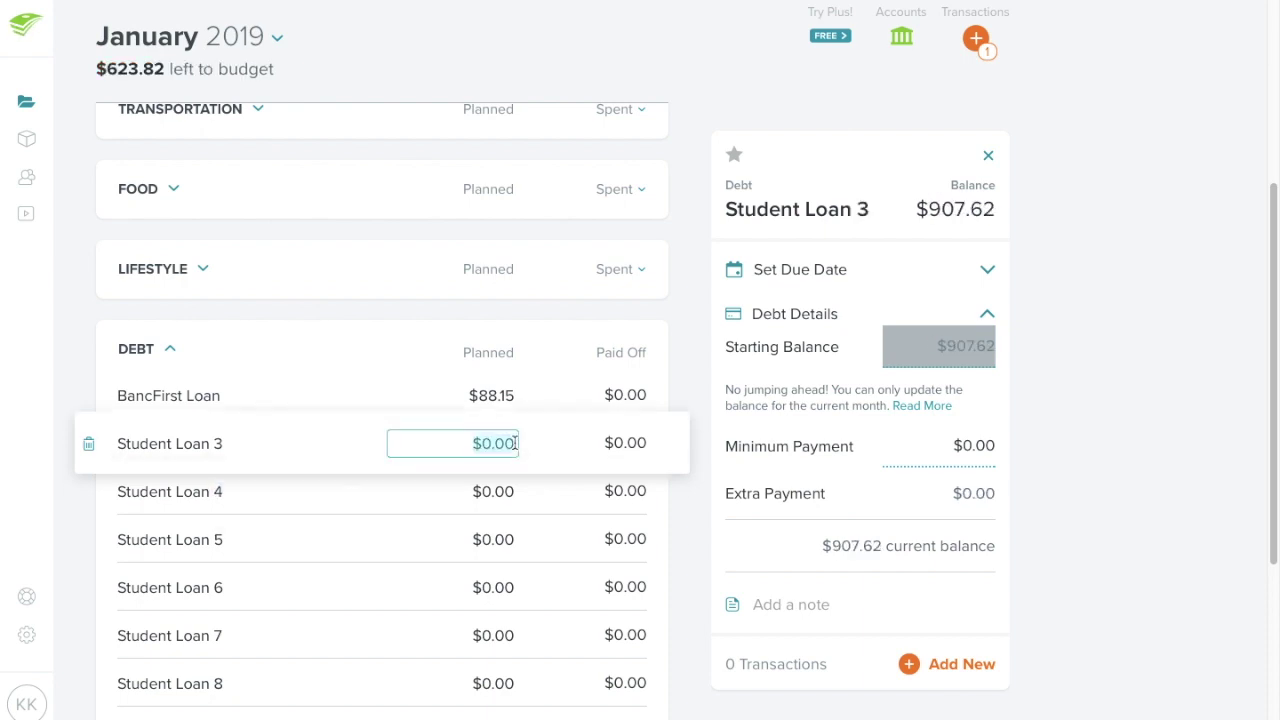
key("BackSpace")
key("BackSpace")
key("BackSpace")
key("BackSpace")
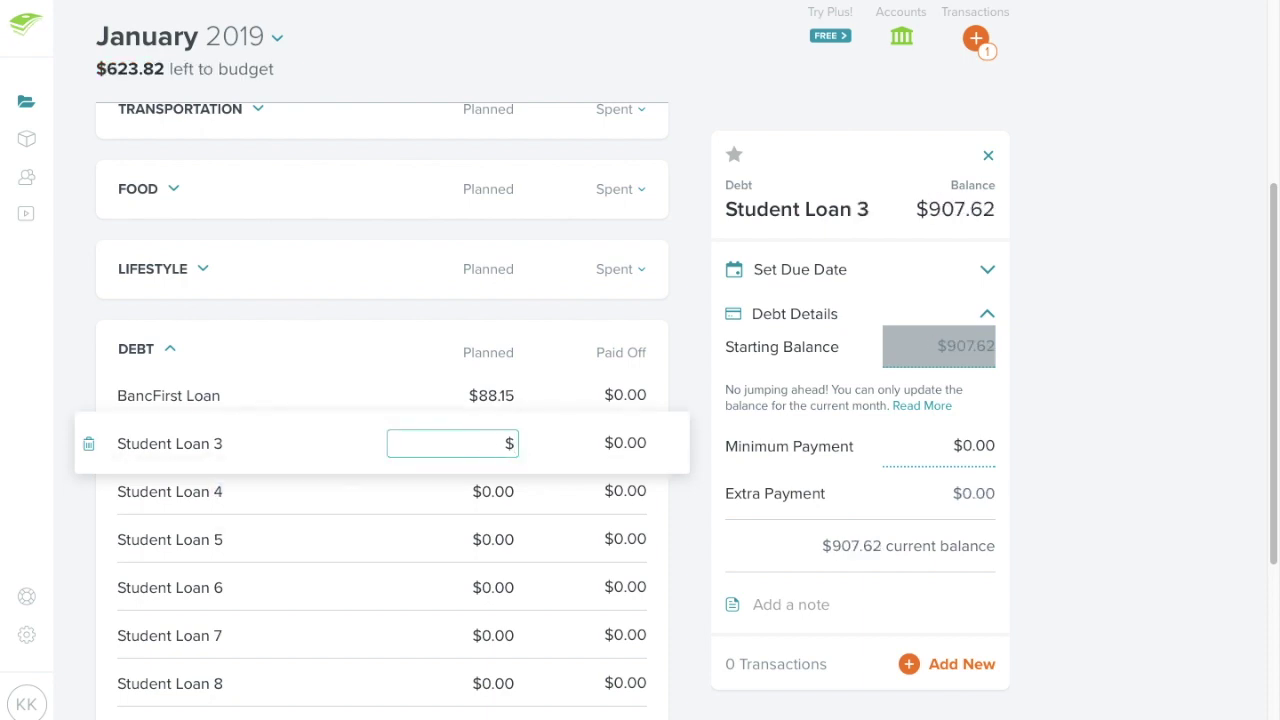
type("623.82")
left_click(325, 350)
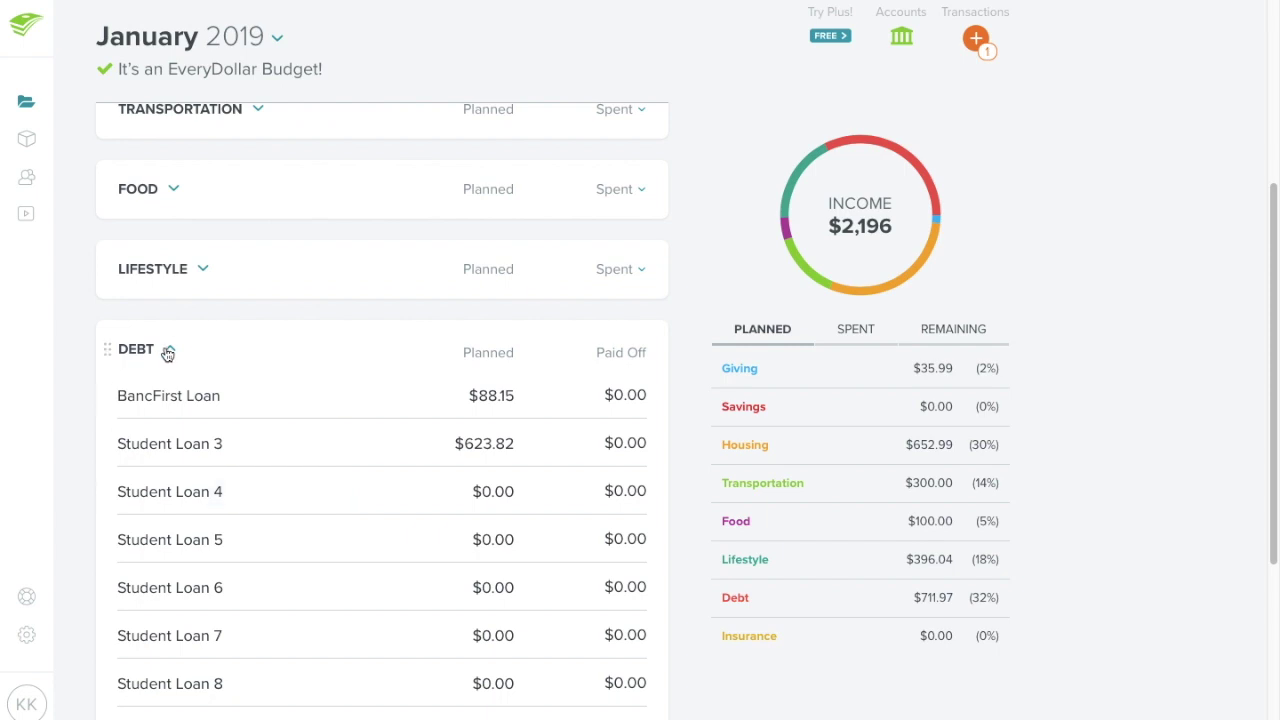
left_click(170, 350)
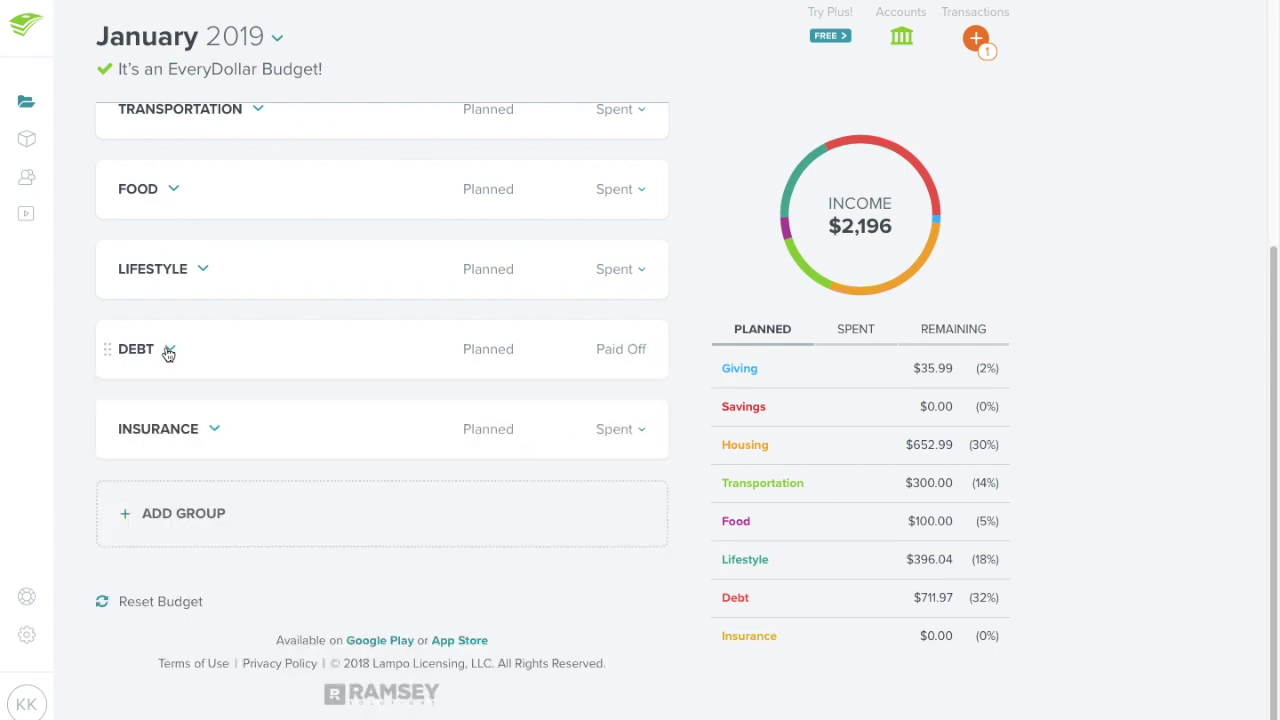
Step: Review the car insurance item in the Insurance group, collapse the group, and return to the start of the budget
left_click(213, 430)
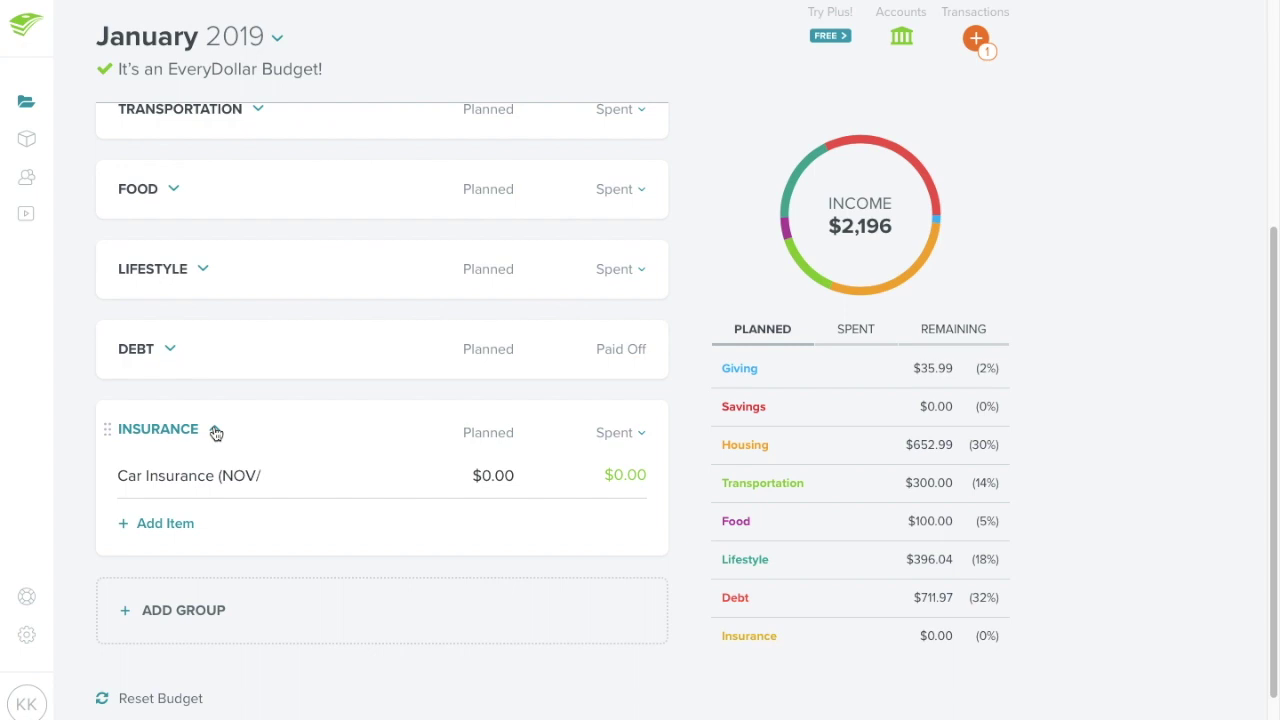
left_click(214, 430)
scroll(214, 432, "up", 4)
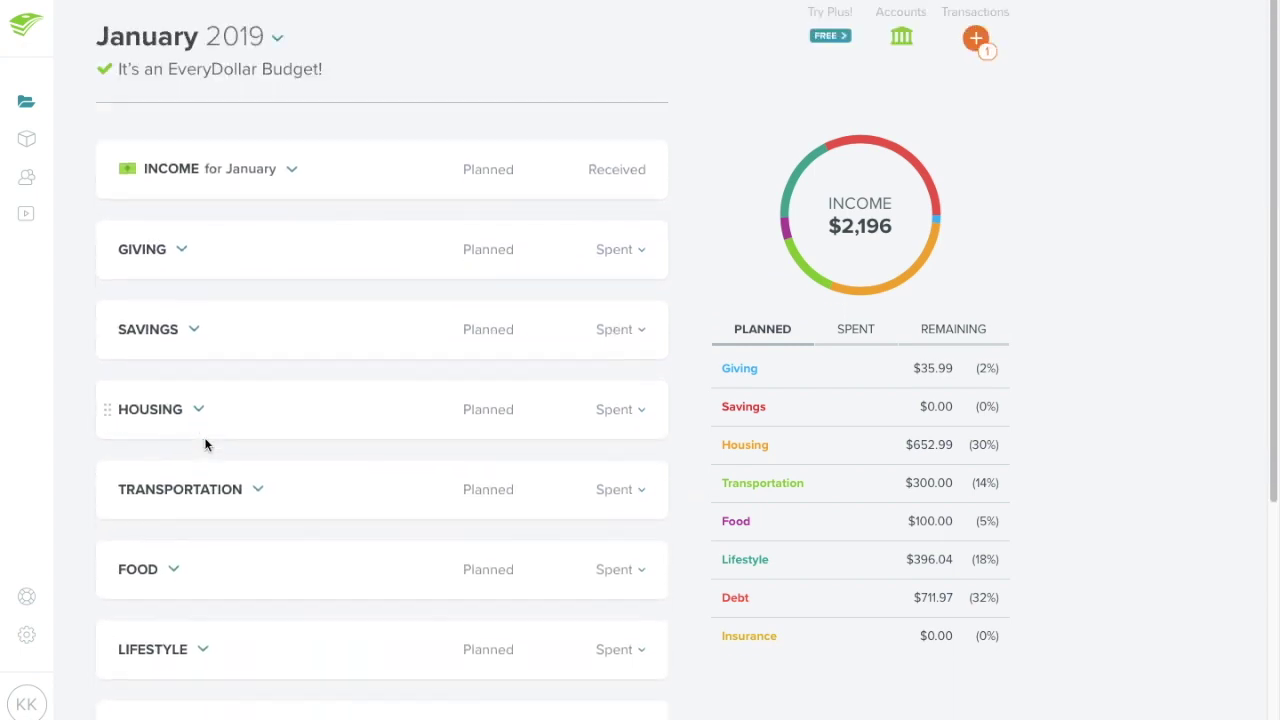